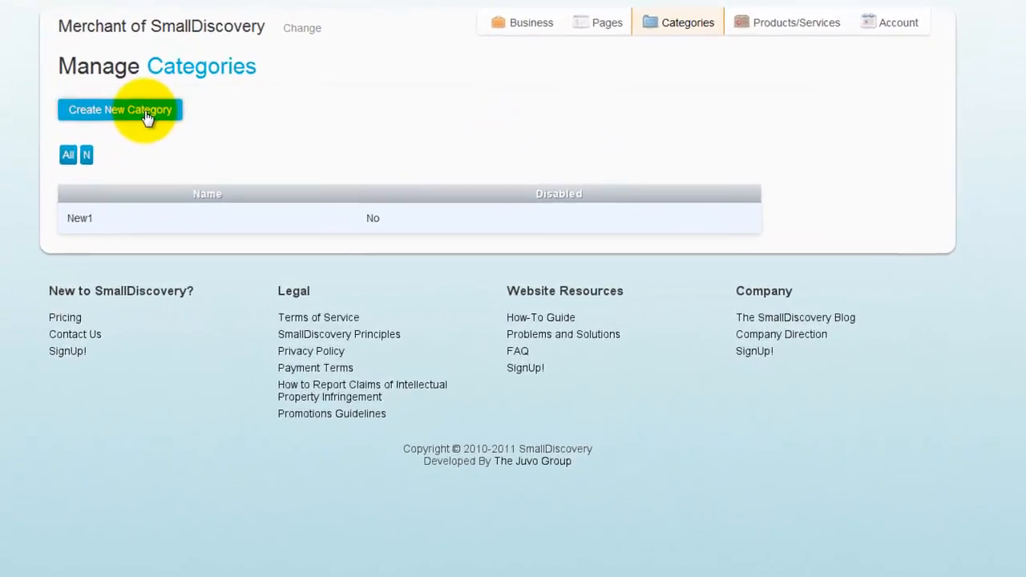
# - Create a new category and name it New2
pyautogui.click(146, 118)
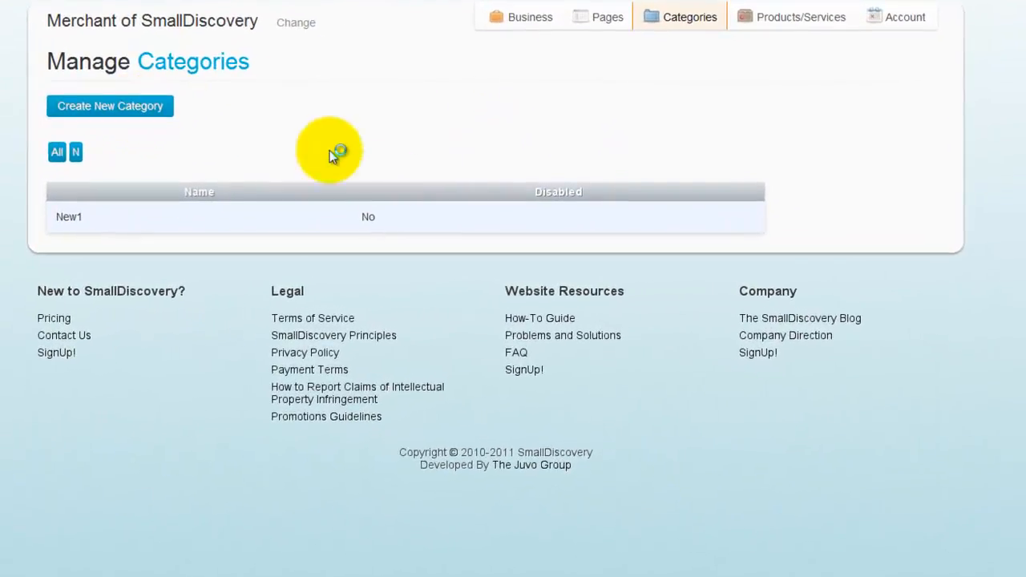
pyautogui.click(145, 129)
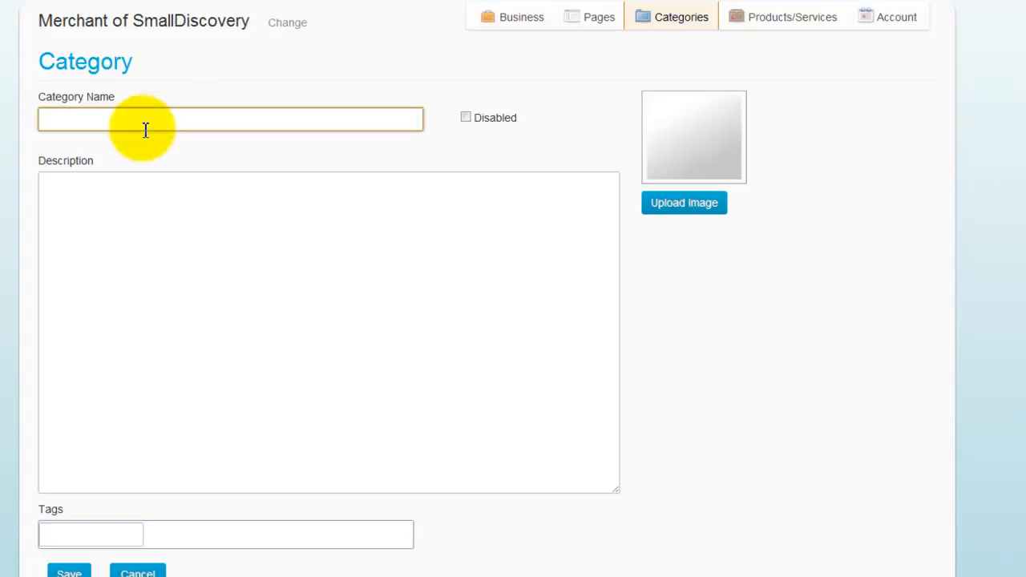
pyautogui.write('New')
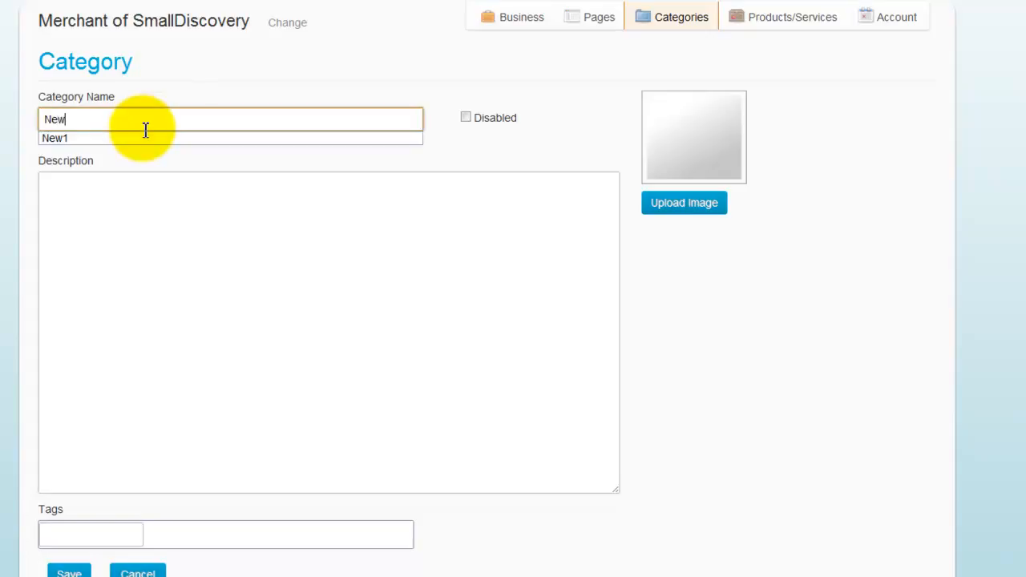
pyautogui.write('2')
# - Enter "2nd category" as the category's description and save the category
pyautogui.press('Tab')
pyautogui.press('Tab')
pyautogui.write('2nd cat')
pyautogui.write('eogry')
pyautogui.press('BackSpace')
pyautogui.press('BackSpace')
pyautogui.press('BackSpace')
pyautogui.press('BackSpace')
pyautogui.write('gpor')
pyautogui.press('BackSpace')
pyautogui.press('BackSpace')
pyautogui.press('BackSpace')
pyautogui.write('ory')
pyautogui.press('Tab')
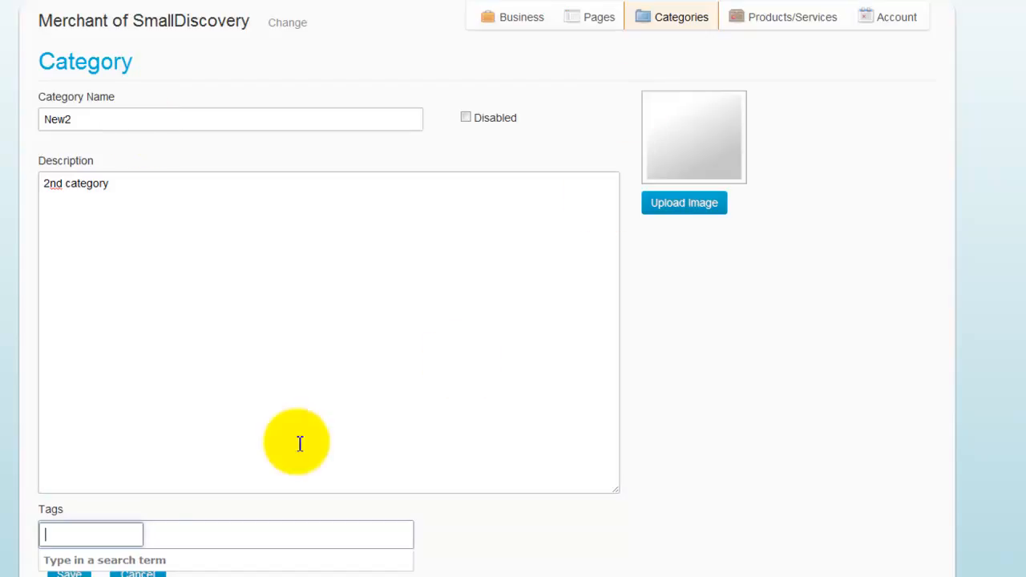
pyautogui.click(3, 552)
pyautogui.click(117, 568)
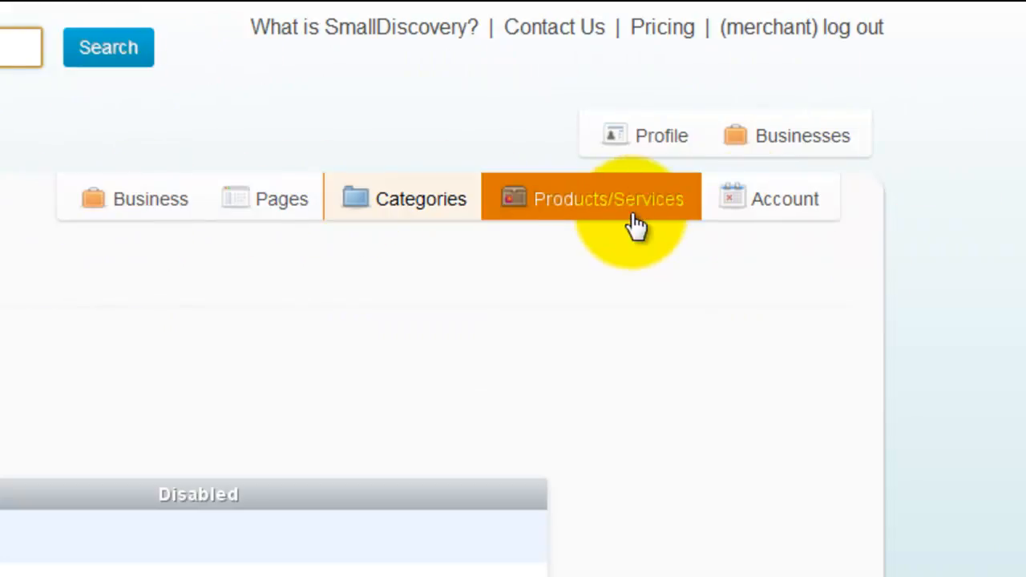
# - Create a new item in Products/Services named "Number 1" with the type Product
pyautogui.click(579, 206)
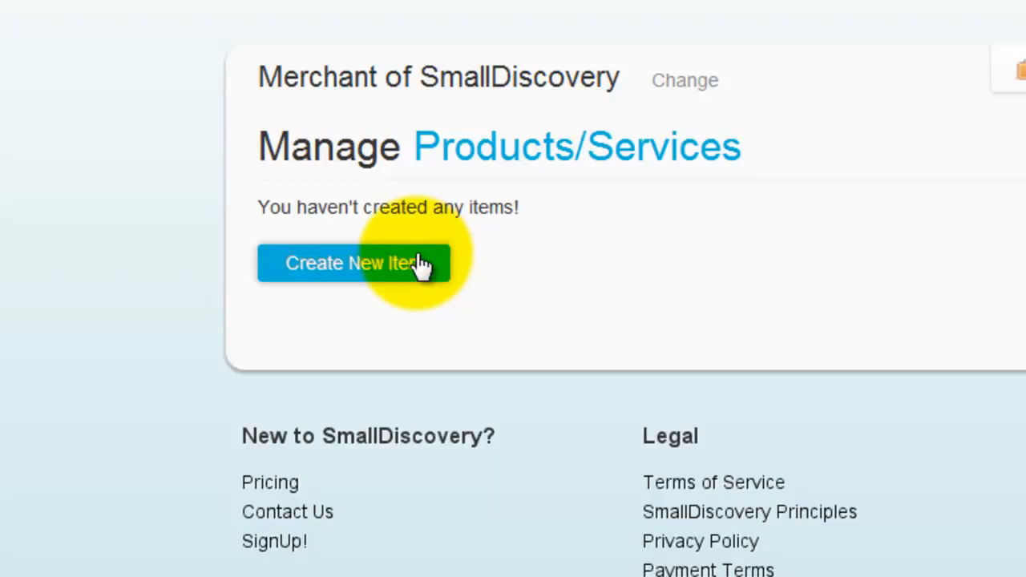
pyautogui.click(384, 277)
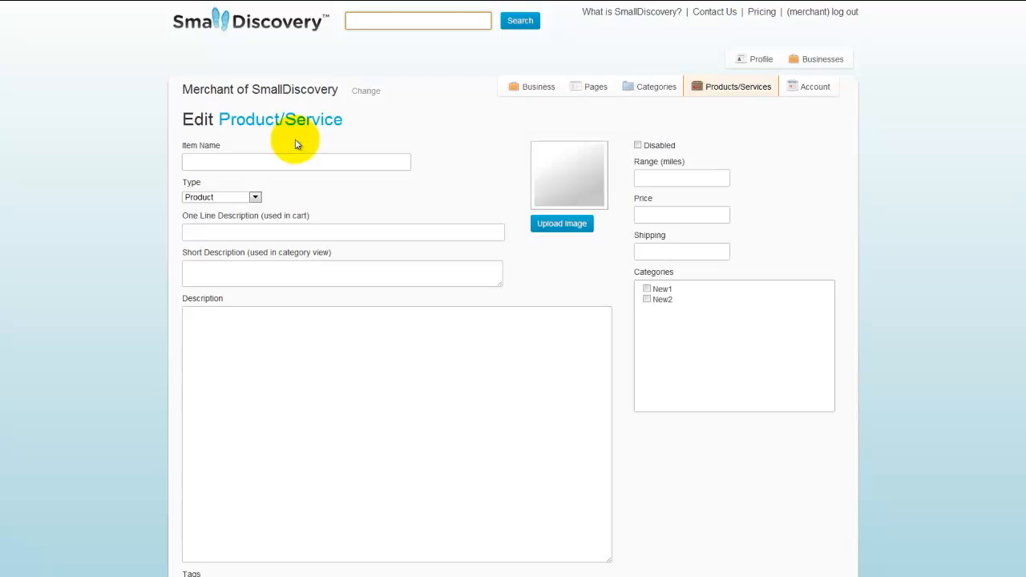
pyautogui.click(299, 161)
pyautogui.write('Number 1')
pyautogui.press('Tab')
pyautogui.click(268, 271)
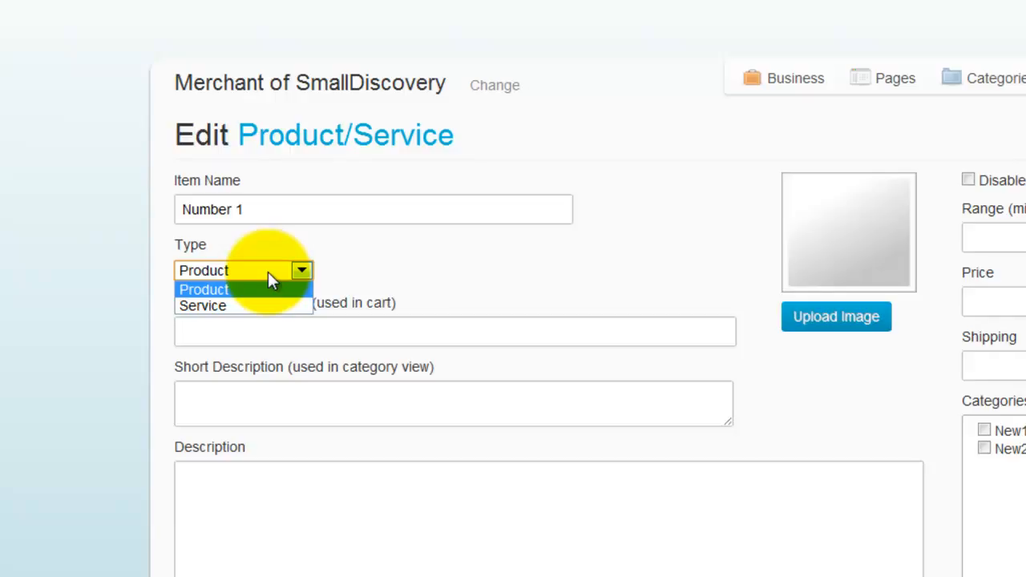
pyautogui.click(220, 289)
# - Enter "Number 1 Item" as the item's one line description
pyautogui.click(225, 335)
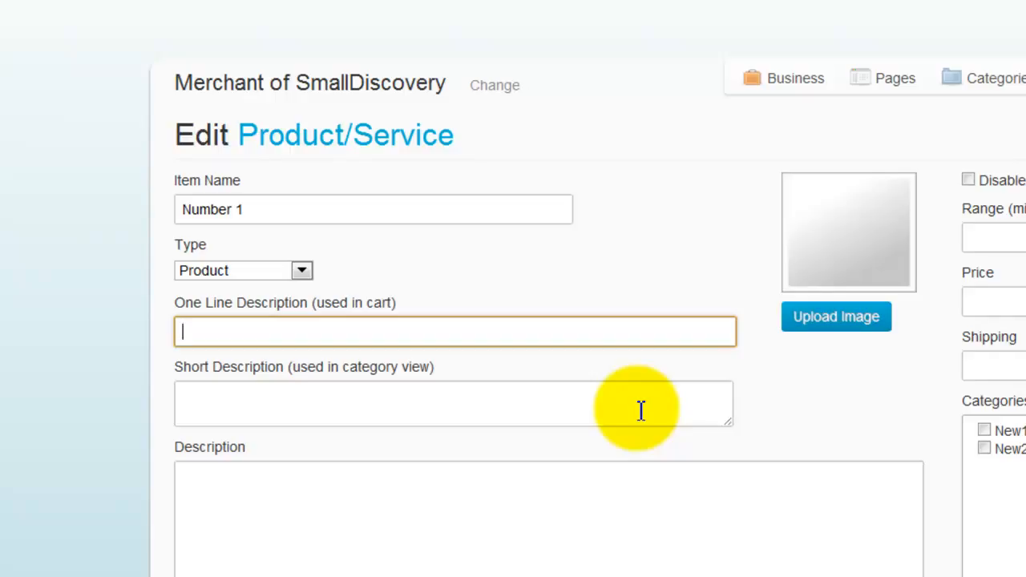
pyautogui.write('Number 1 Itme')
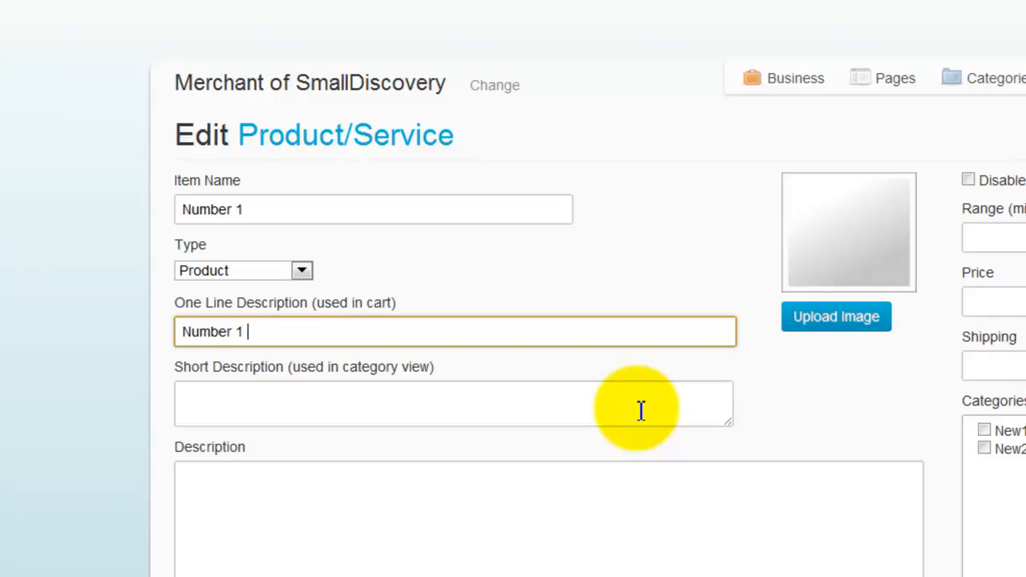
pyautogui.press('BackSpace')
pyautogui.press('BackSpace')
pyautogui.press('BackSpace')
pyautogui.press('BackSpace')
pyautogui.write('Item')
pyautogui.press('Tab')
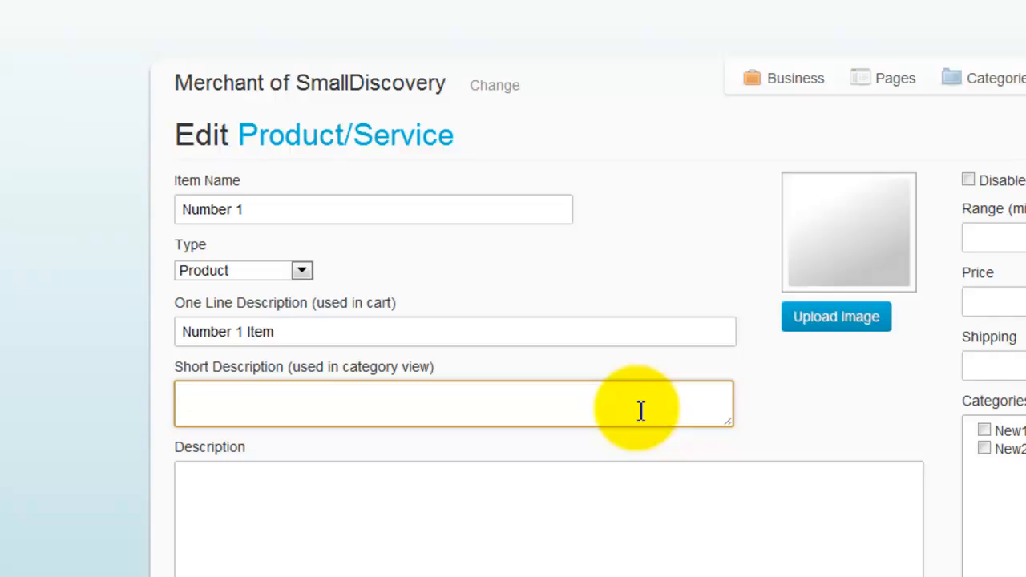
# - Fill in the short description with "Number 1 Item in our services offered."
pyautogui.write('Number 1 Item ')
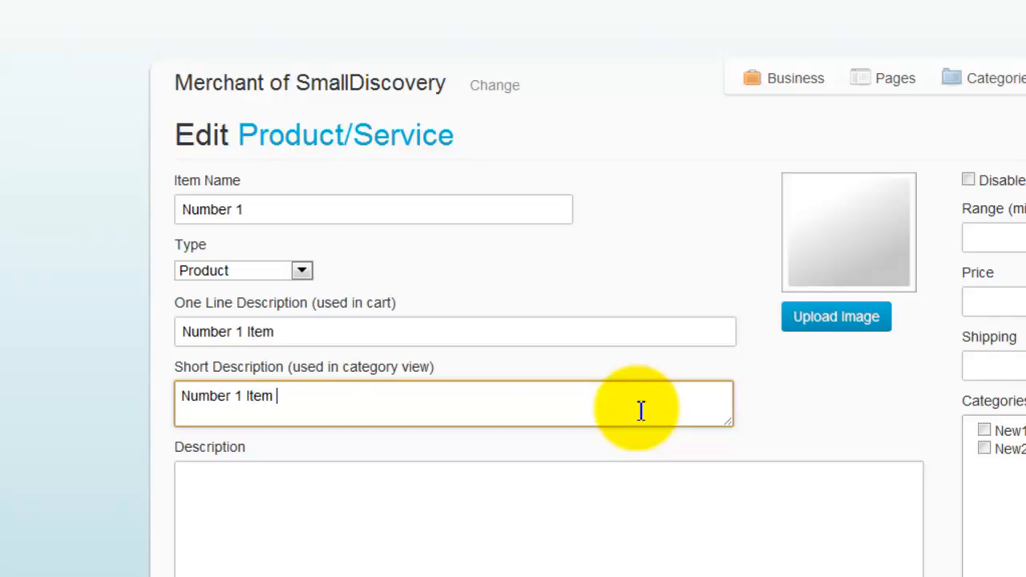
pyautogui.write('in out')
pyautogui.press('BackSpace')
pyautogui.write('r services offered.')
pyautogui.press('Tab')
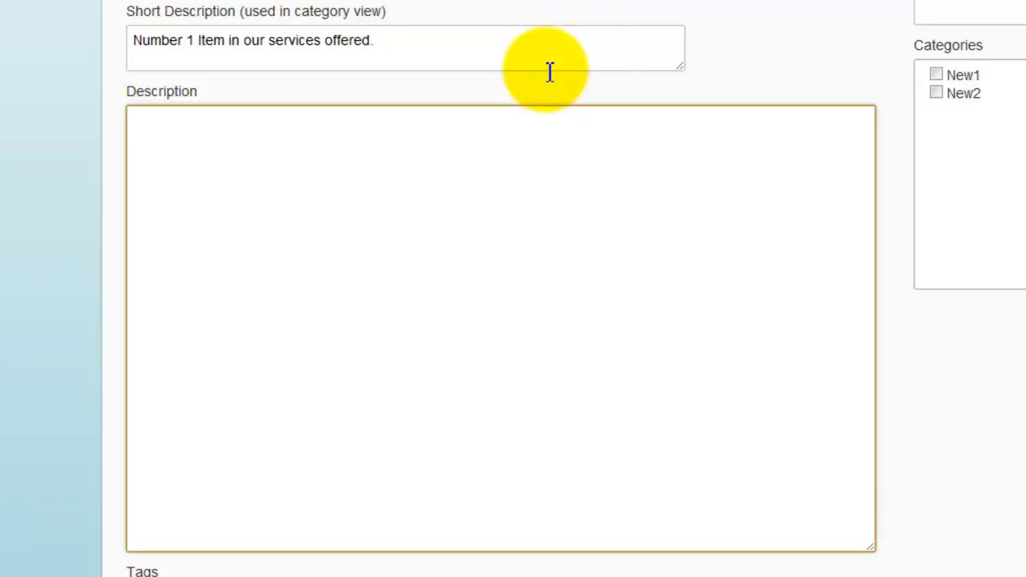
# - Write the full description "This is our greatest item yet. Come check it out for yourself."
pyautogui.write('This is our greates item')
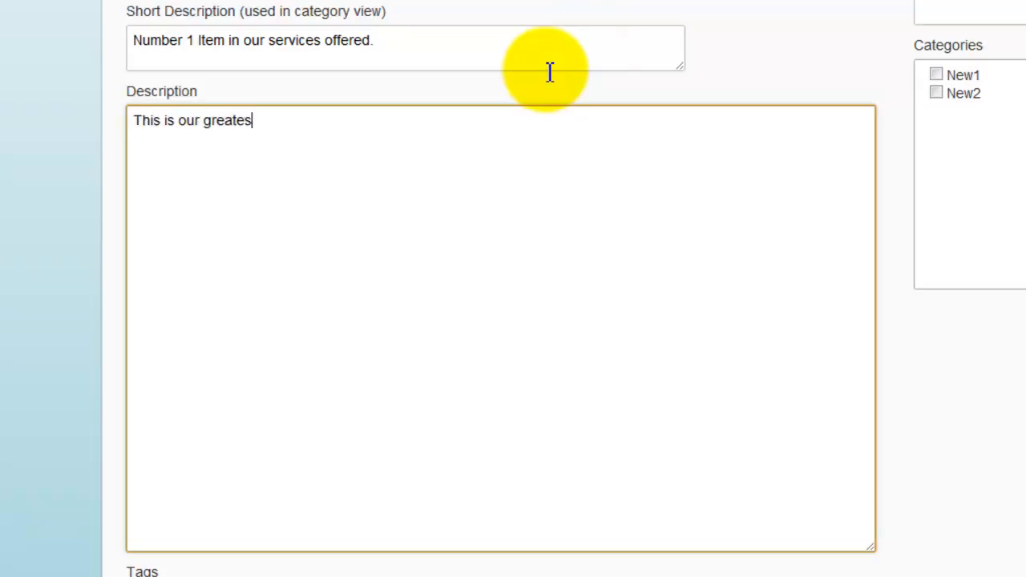
pyautogui.press('BackSpace')
pyautogui.press('BackSpace')
pyautogui.press('BackSpace')
pyautogui.press('BackSpace')
pyautogui.press('BackSpace')
pyautogui.write('t item yet. Come')
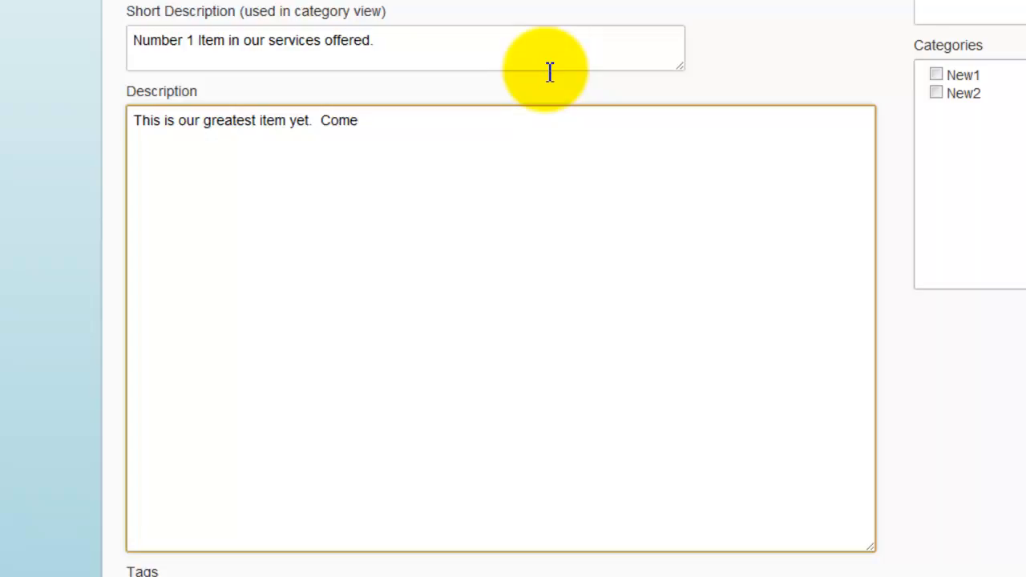
pyautogui.write(' chekc')
pyautogui.press('BackSpace')
pyautogui.press('BackSpace')
pyautogui.press('BackSpace')
pyautogui.write('ck it out ')
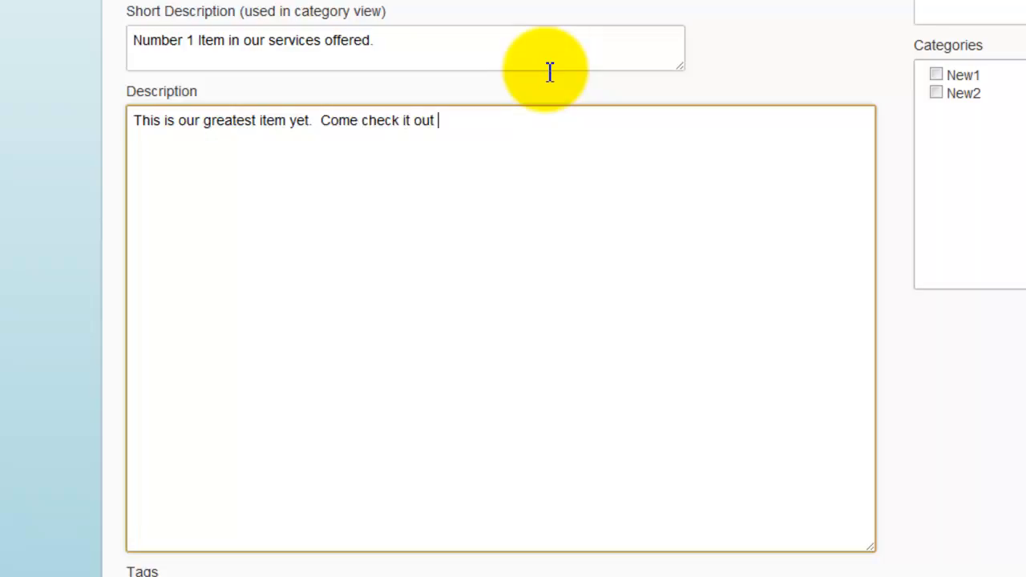
pyautogui.write('for yourself.')
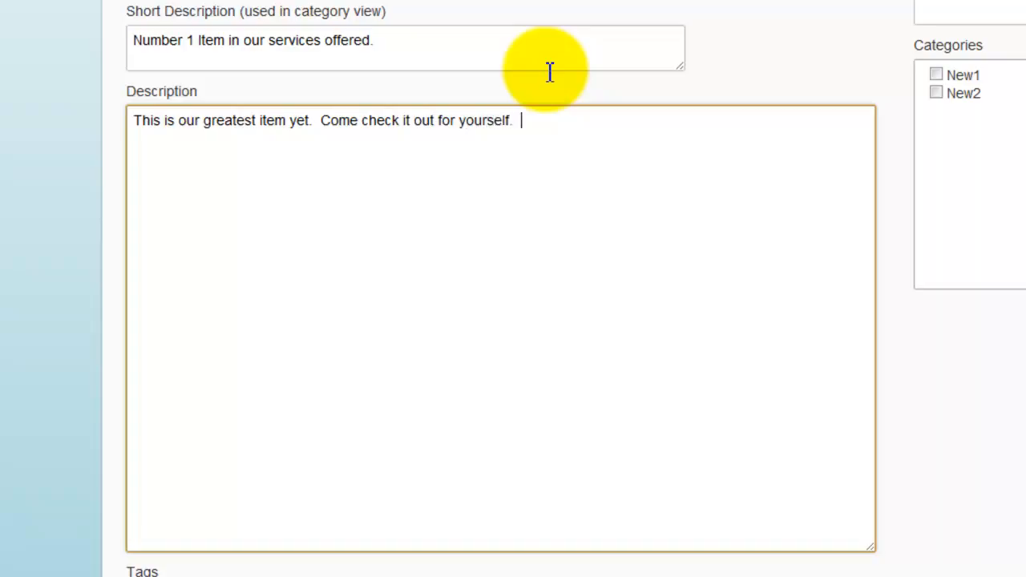
# - Add the existing tags smalldiscovery, merchant and merchandise to the item
pyautogui.scroll(-1, 550, 72)
pyautogui.click(174, 504)
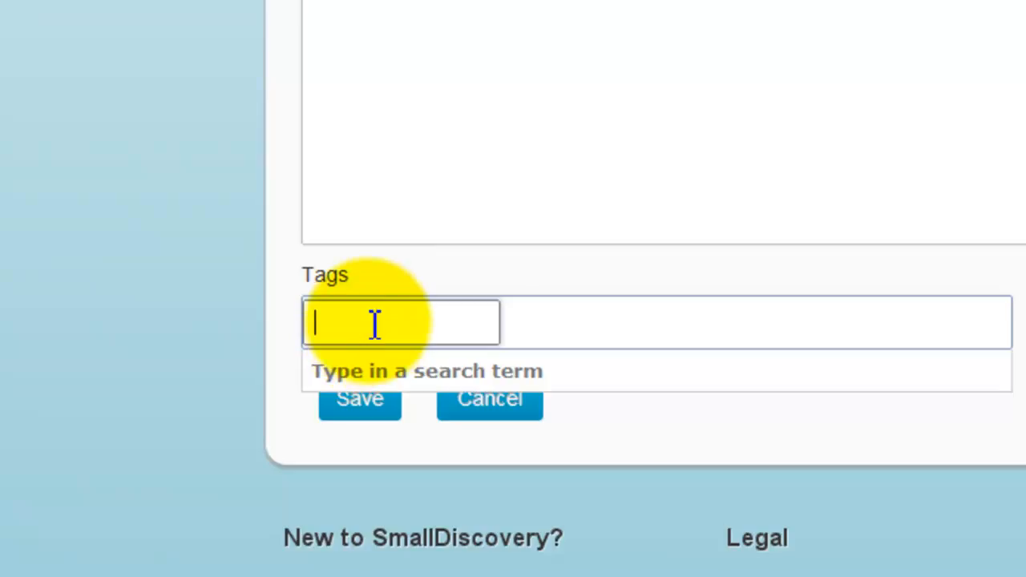
pyautogui.write('smalldi')
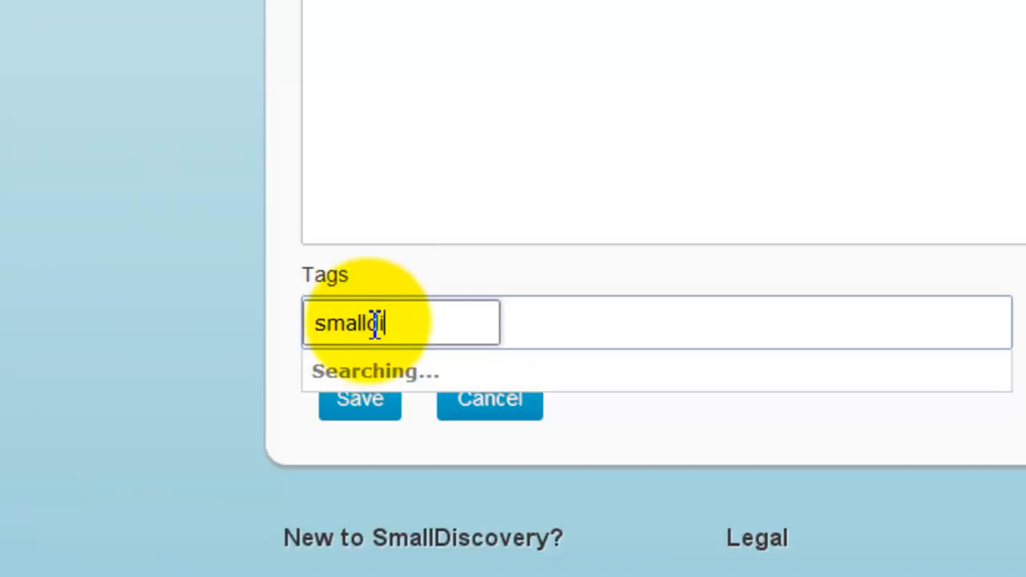
pyautogui.press('Down')
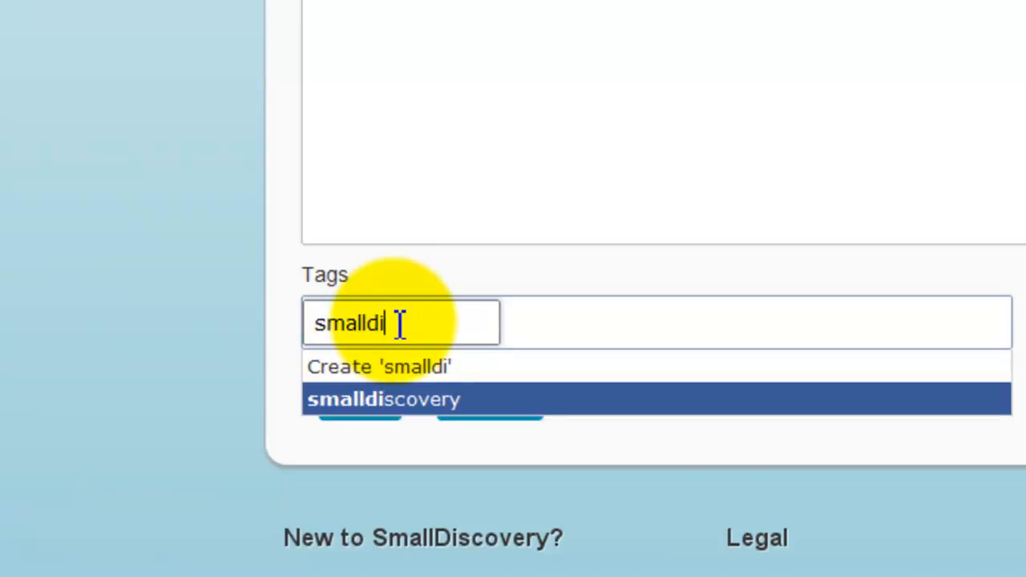
pyautogui.press('Return')
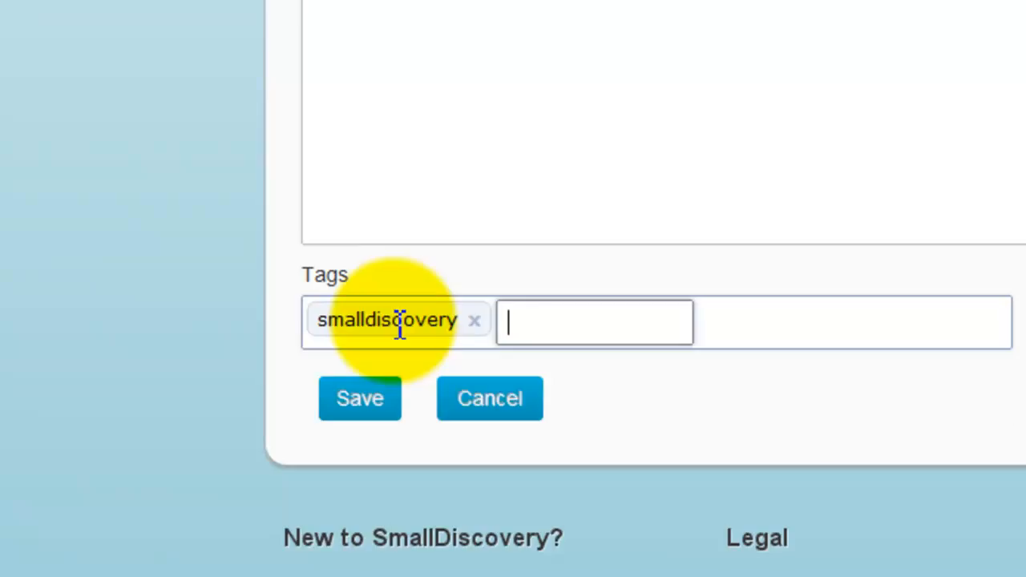
pyautogui.write('ch')
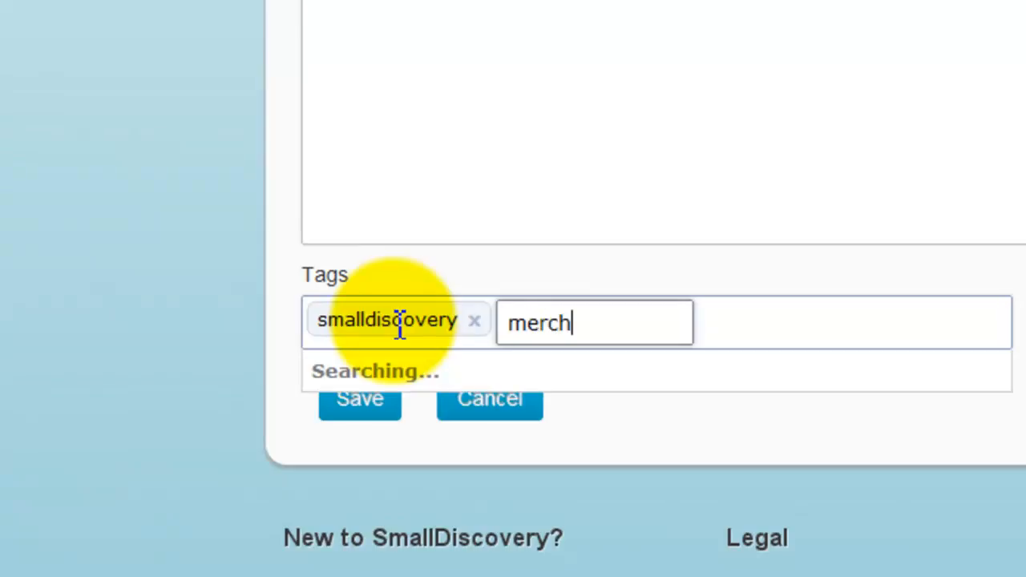
pyautogui.click(368, 432)
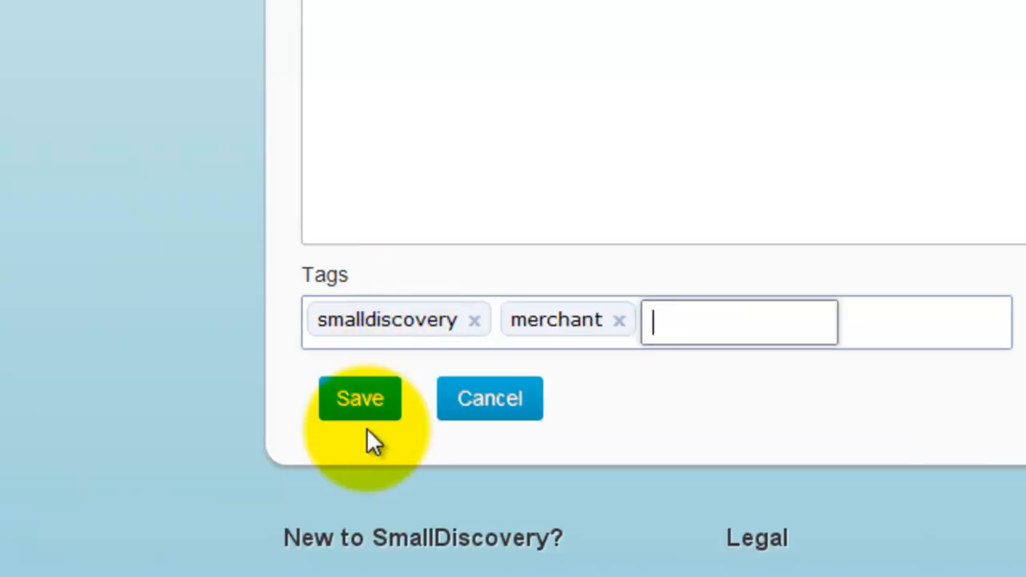
pyautogui.write('merchan')
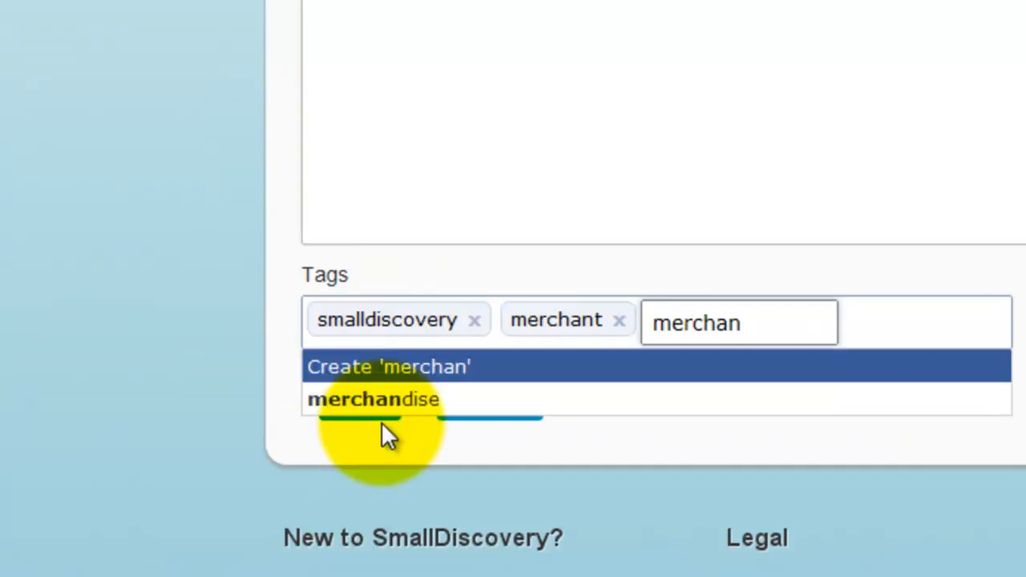
pyautogui.click(384, 398)
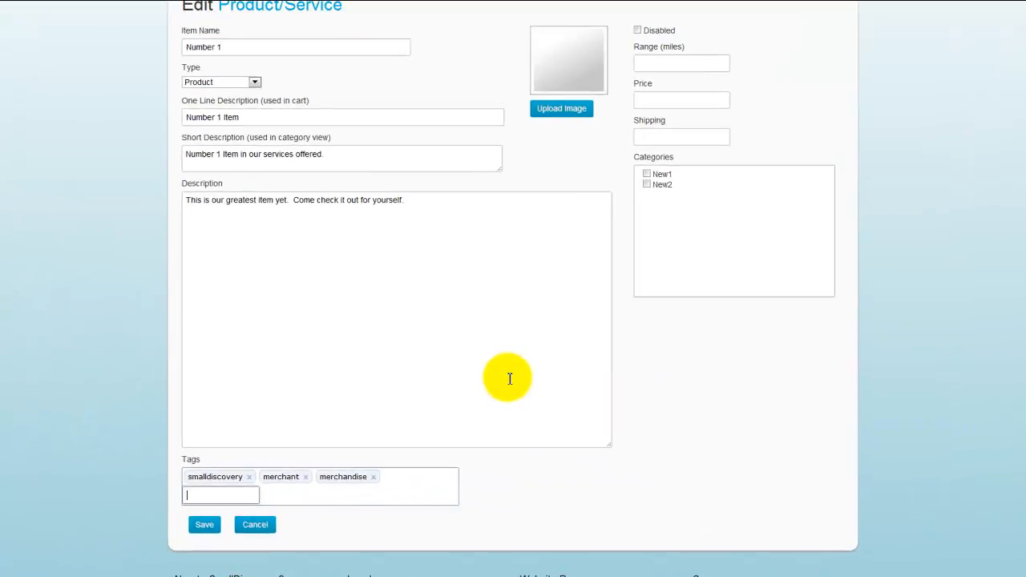
# - Set the item's range to 50 miles, price to 15 and shipping to 0, and assign it to category New1
pyautogui.scroll(1, 509, 378)
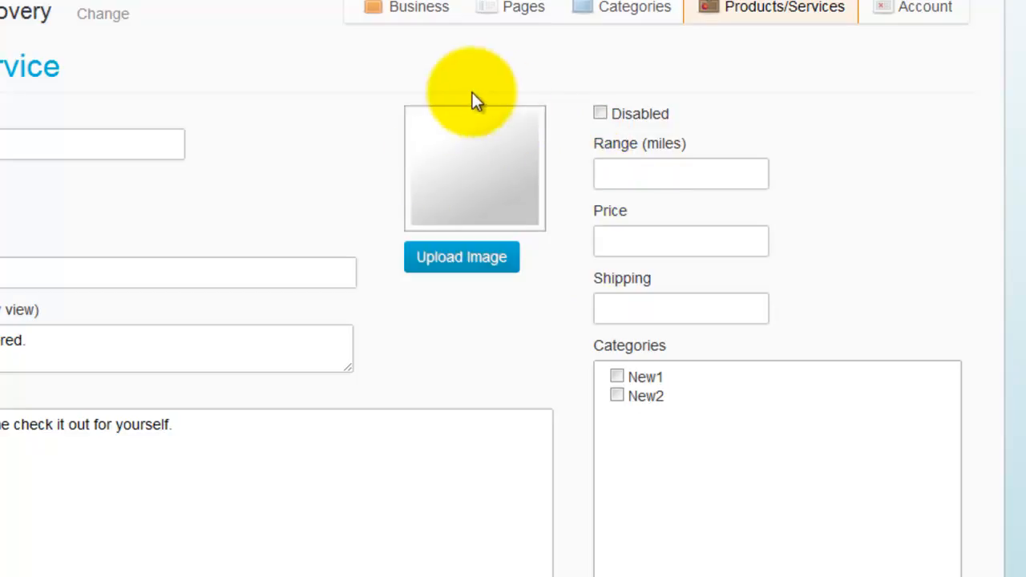
pyautogui.click(623, 174)
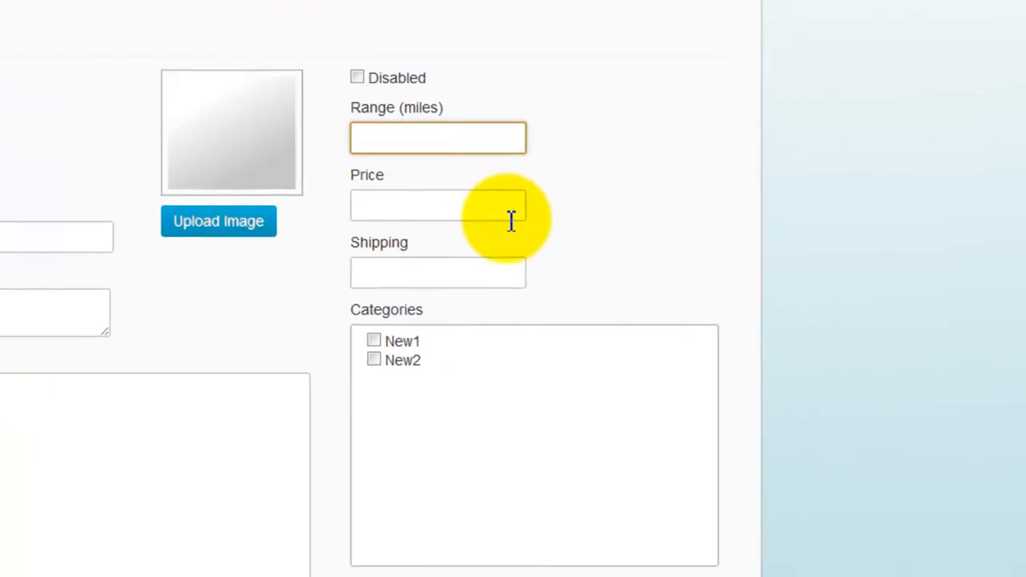
pyautogui.write('50')
pyautogui.click(510, 206)
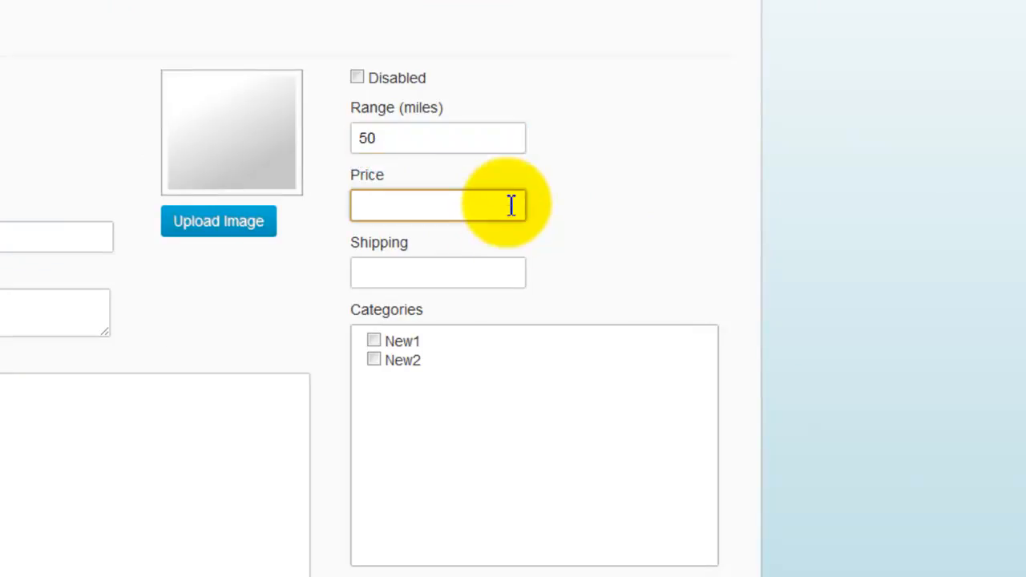
pyautogui.write('15')
pyautogui.click(451, 271)
pyautogui.write('0')
pyautogui.click(216, 311)
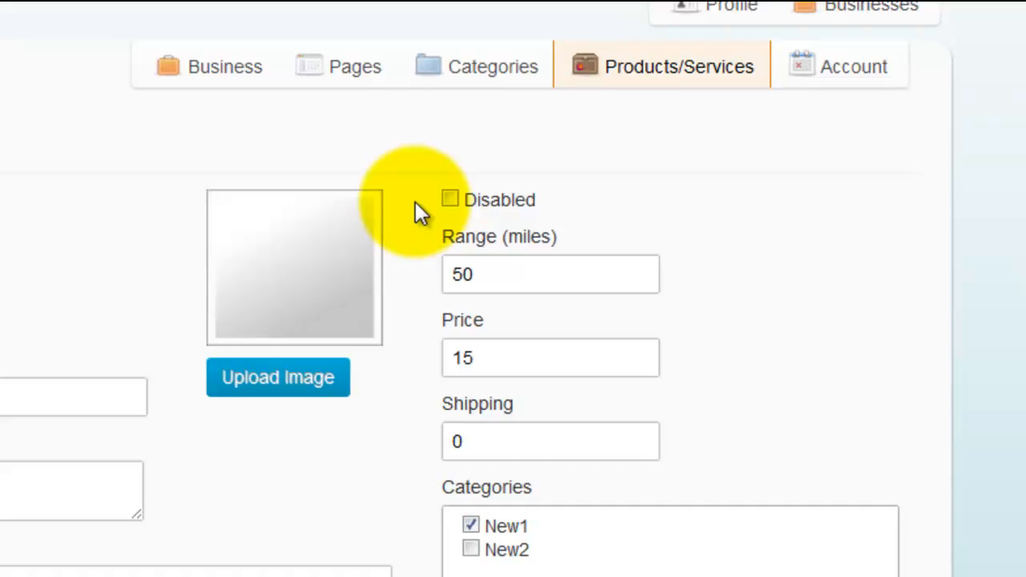
# - Save the item and reopen Number 1 from the product list for editing
pyautogui.scroll(-2, 383, 369)
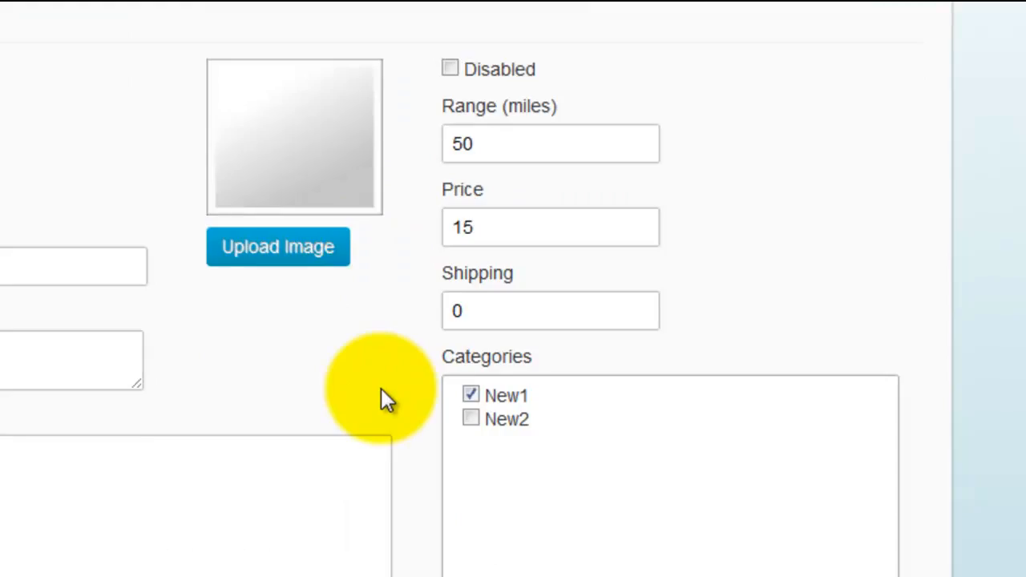
pyautogui.scroll(2, 382, 392)
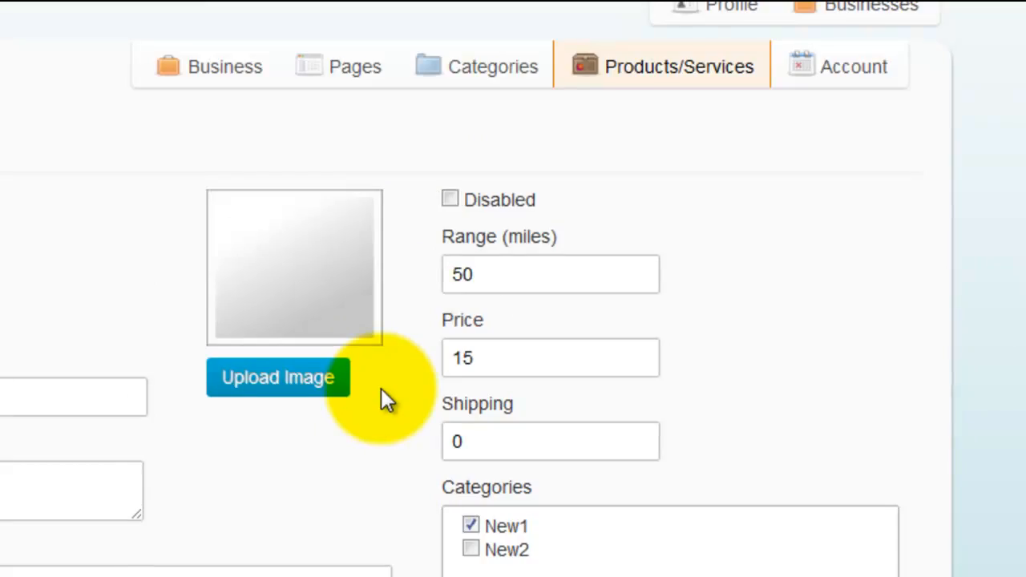
pyautogui.scroll(-2, 381, 399)
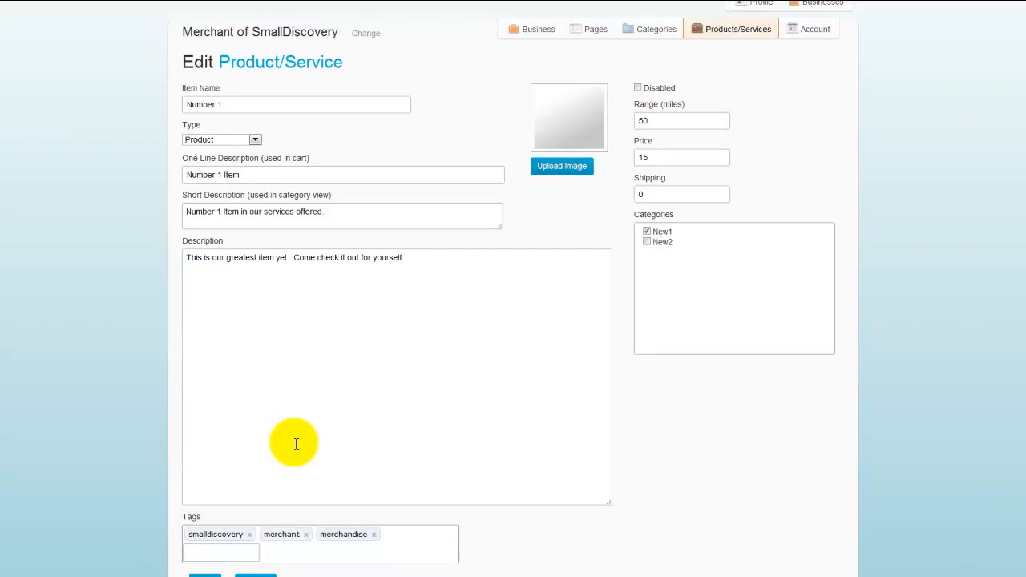
pyautogui.scroll(-1, 210, 489)
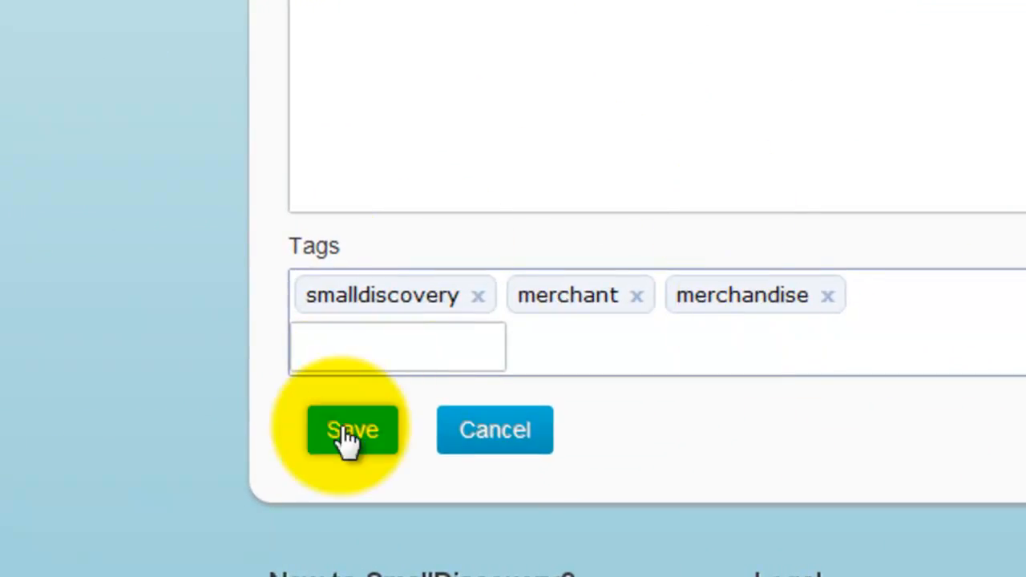
pyautogui.click(346, 437)
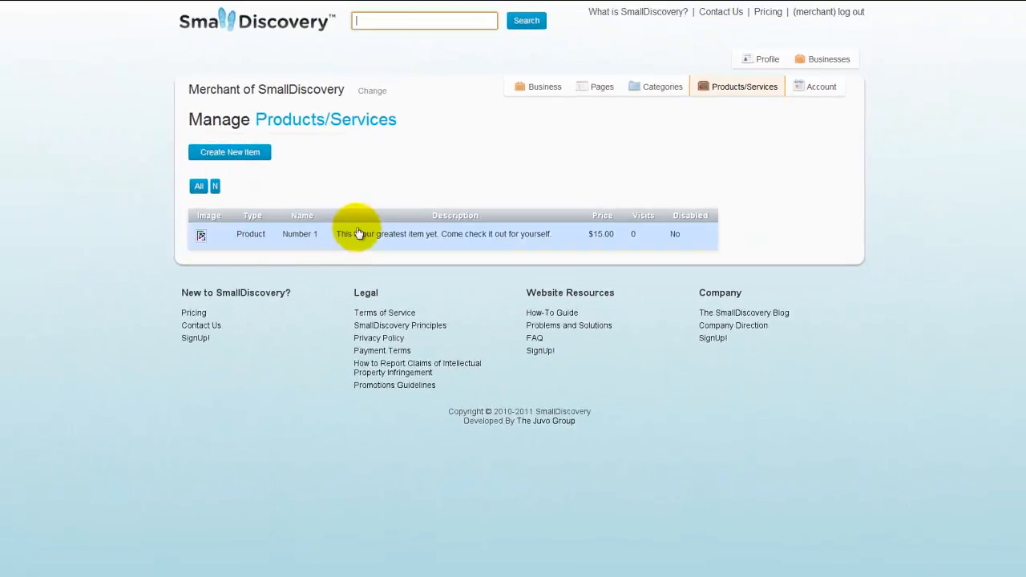
pyautogui.click(381, 241)
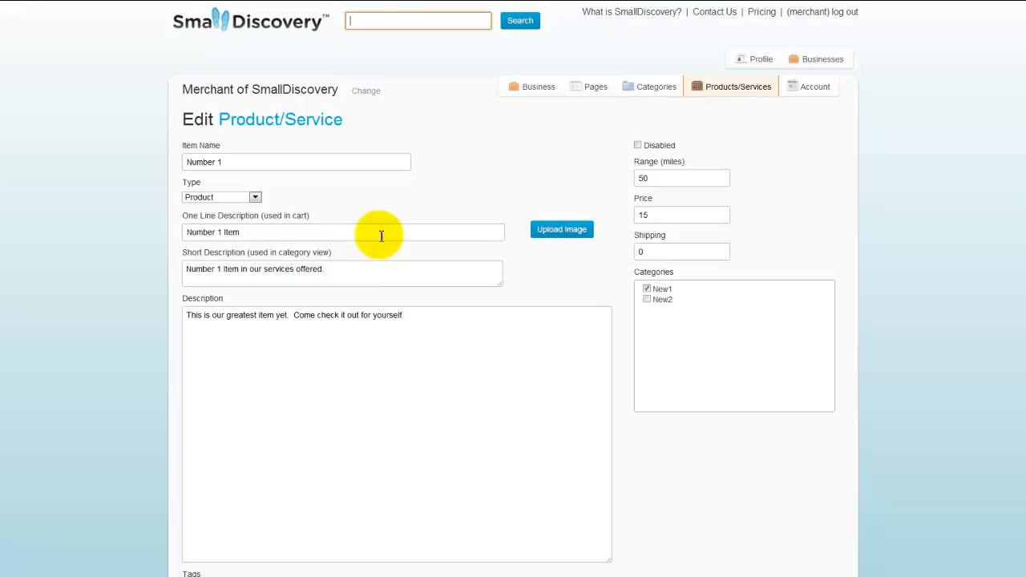
# - Review the tags of the Number 1 item and leave its edit form without saving
pyautogui.scroll(-1, 329, 304)
pyautogui.scroll(-1, 329, 304)
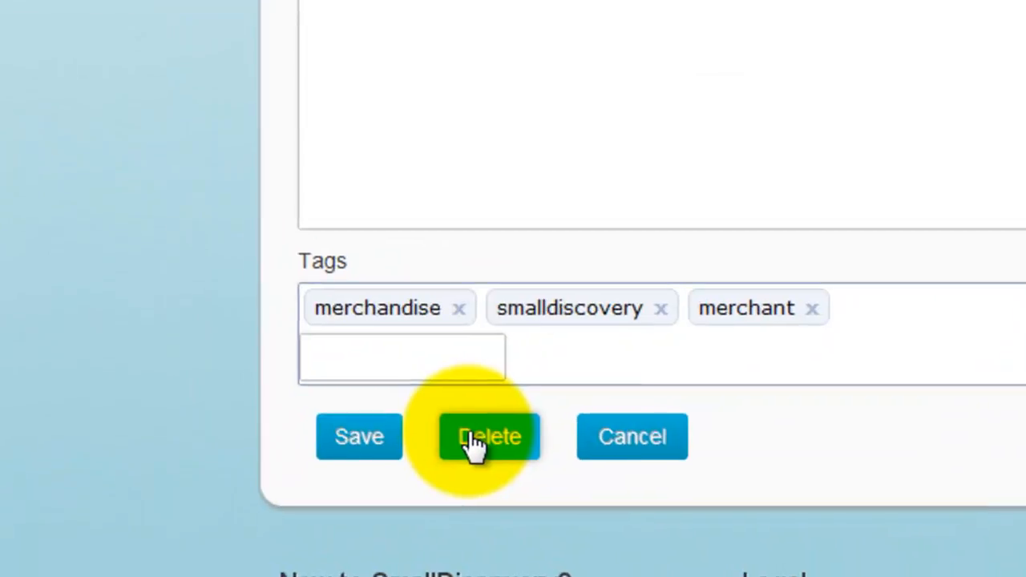
pyautogui.click(621, 442)
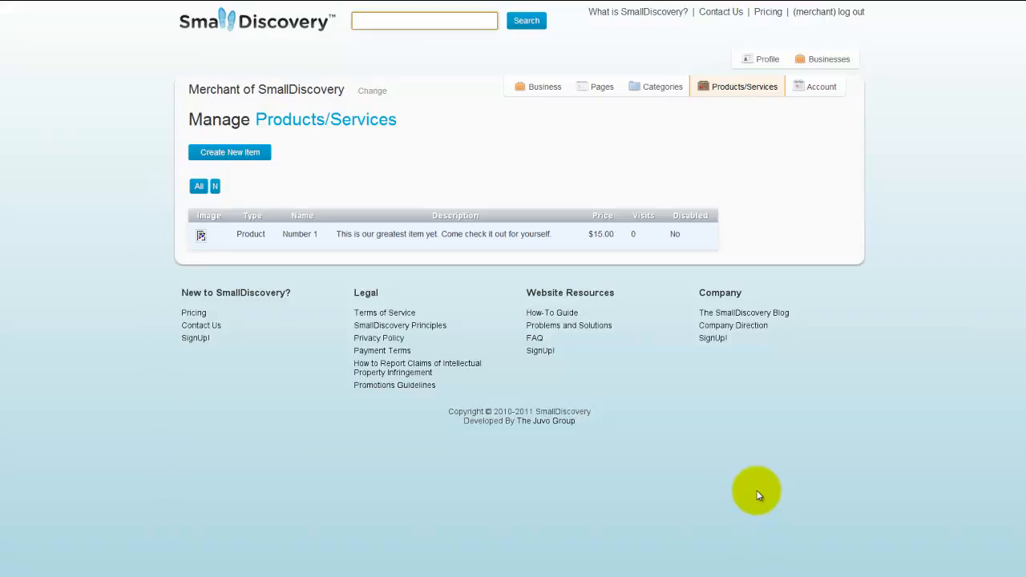
# - Create a new product item and name it "Item 2"
pyautogui.click(243, 154)
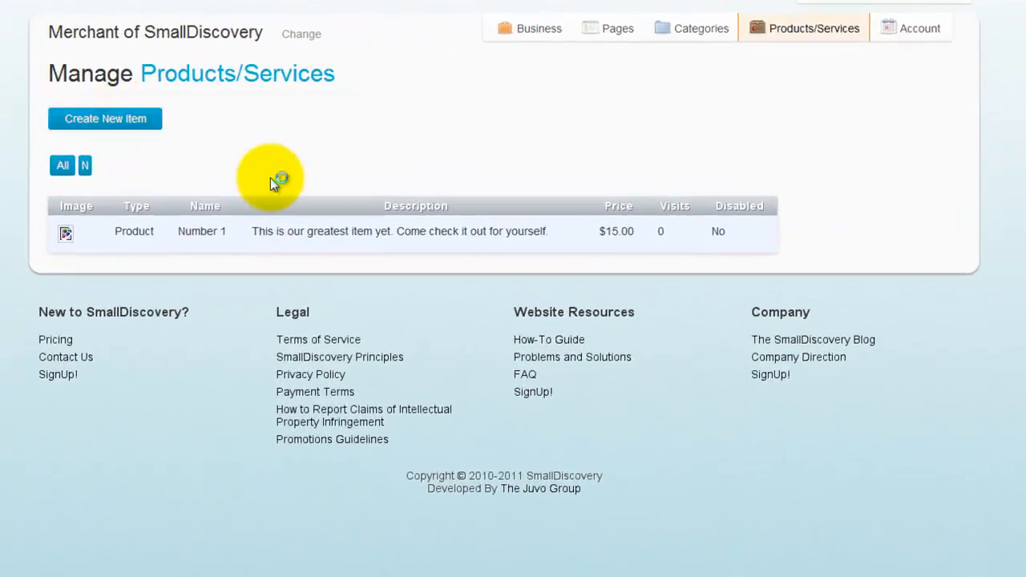
pyautogui.click(106, 135)
pyautogui.press('BackSpace')
pyautogui.press('BackSpace')
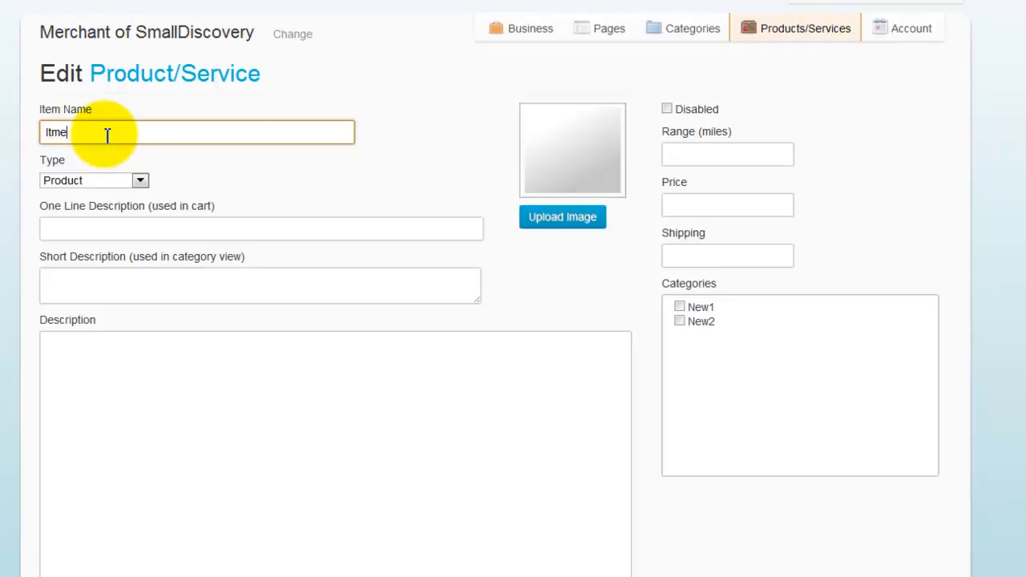
pyautogui.press('BackSpace')
pyautogui.write('esm')
pyautogui.press('BackSpace')
pyautogui.press('BackSpace')
pyautogui.write('m 2')
# - Fill in the one-line description "Our Item 2", short description "Here it is!!!" and full description "Really long words!"
pyautogui.press('Tab')
pyautogui.press('Tab')
pyautogui.write('Our Items')
pyautogui.press('BackSpace')
pyautogui.write('2')
pyautogui.press('Tab')
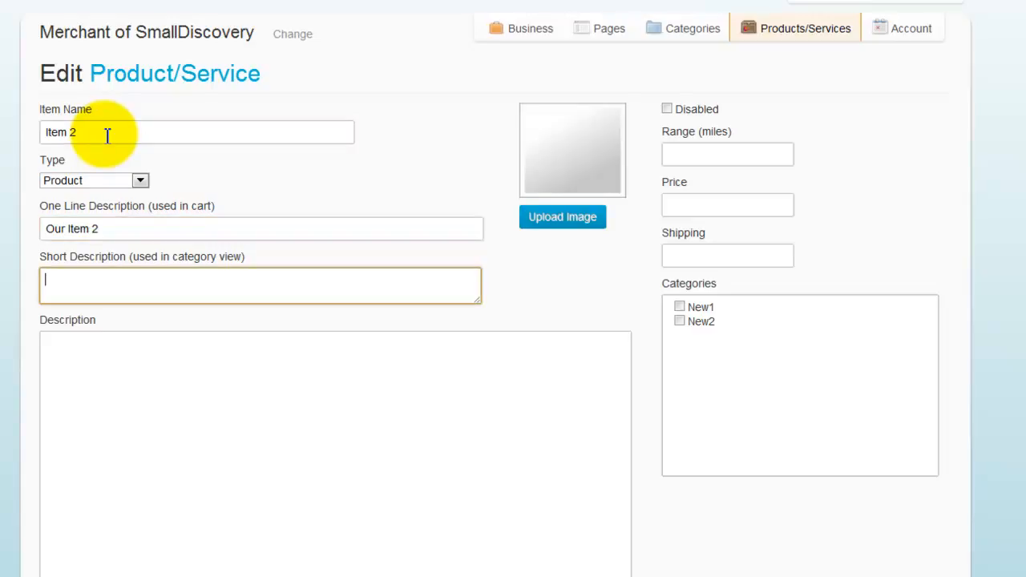
pyautogui.write('Here it is!!!')
pyautogui.press('Tab')
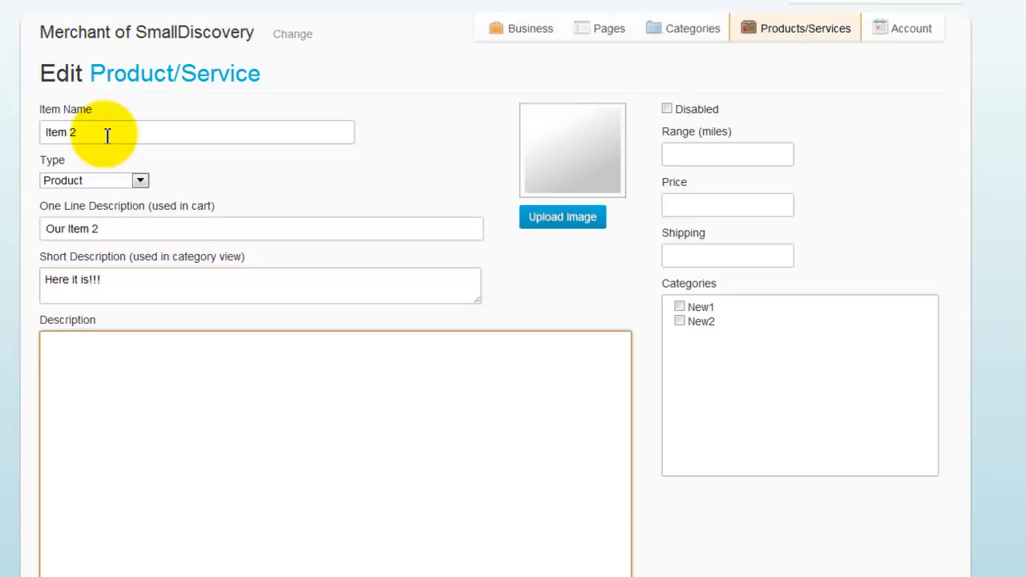
pyautogui.write('Really long words!')
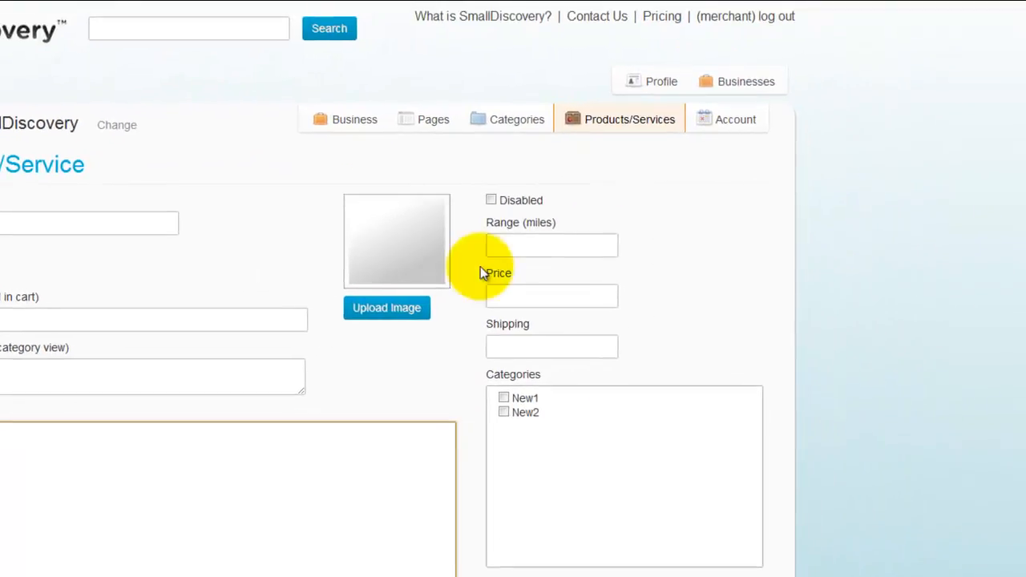
# - Set Item 2's range to 50 miles, price to 20 and shipping to 0, and assign it to category New2
pyautogui.click(527, 249)
pyautogui.write('50')
pyautogui.click(522, 297)
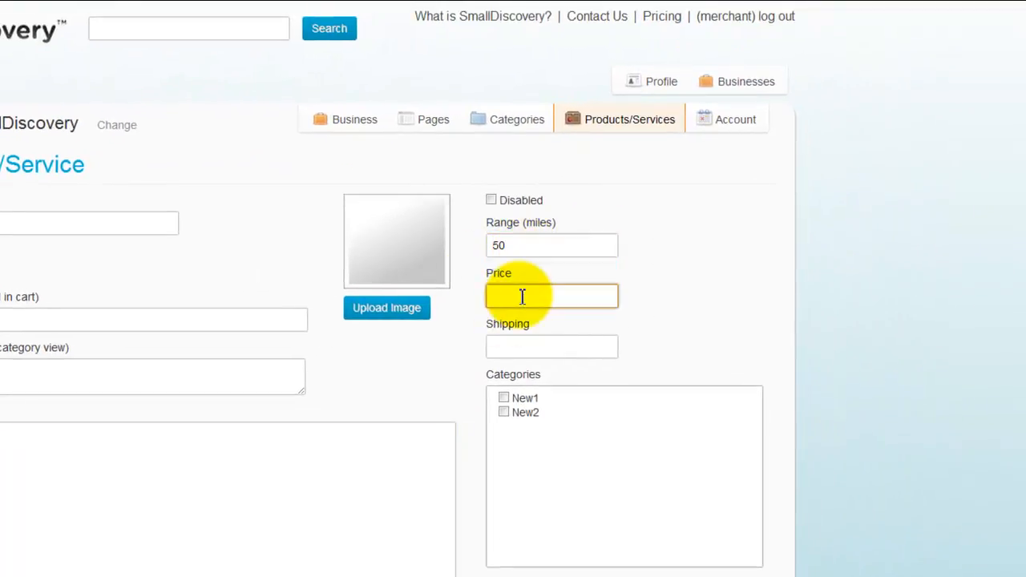
pyautogui.write('20')
pyautogui.click(497, 346)
pyautogui.write('0')
pyautogui.click(429, 364)
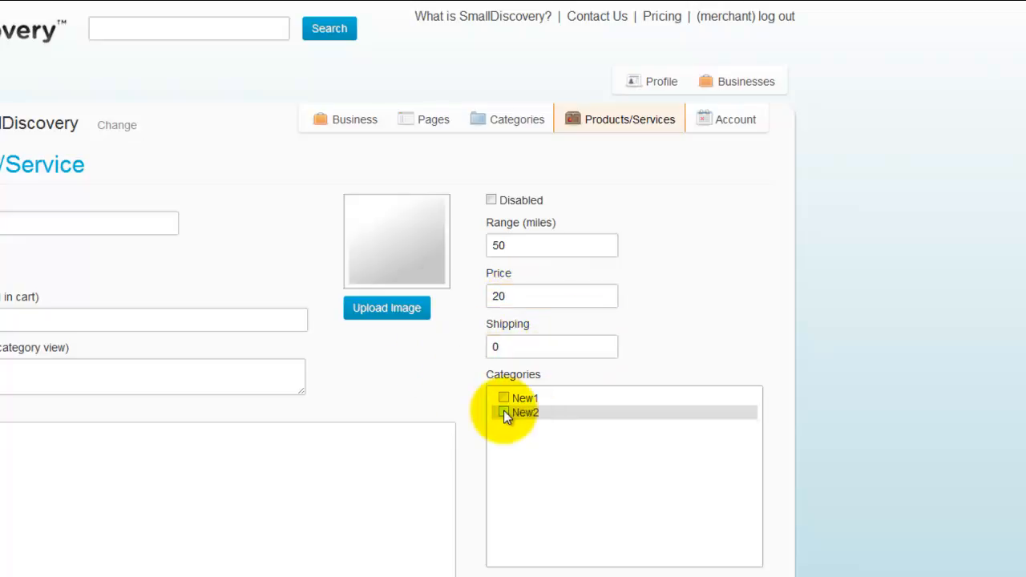
pyautogui.click(504, 411)
# - Add the existing tag smalldiscovery to Item 2 and save the item
pyautogui.scroll(-3, 41, 208)
pyautogui.click(271, 361)
pyautogui.write('small')
pyautogui.press('Down')
pyautogui.press('Return')
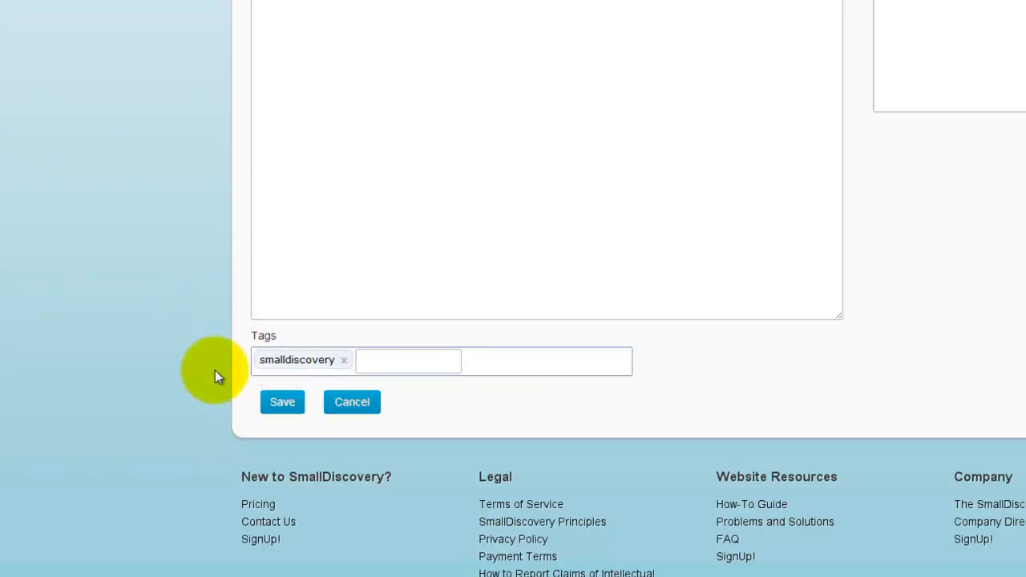
pyautogui.click(257, 400)
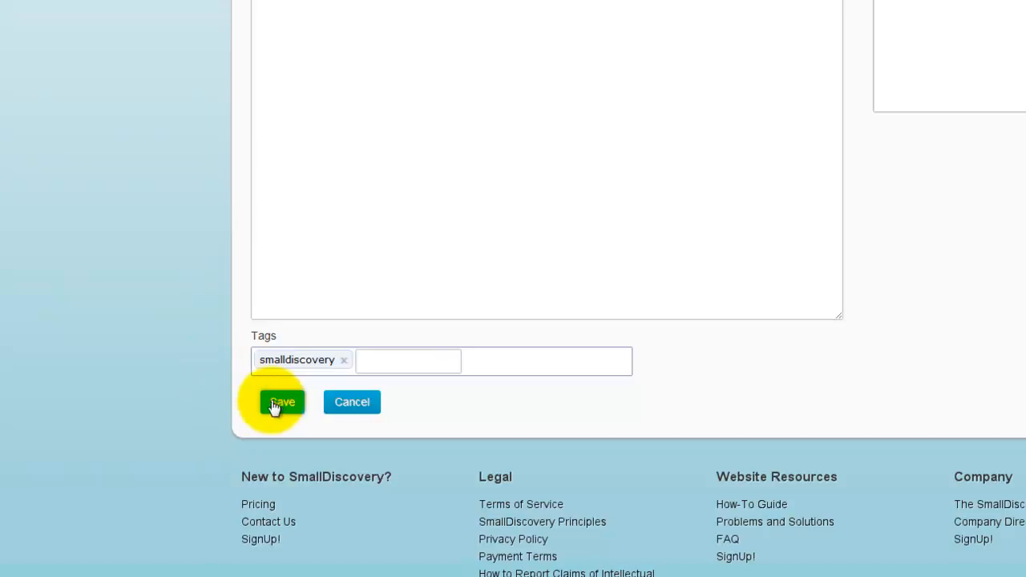